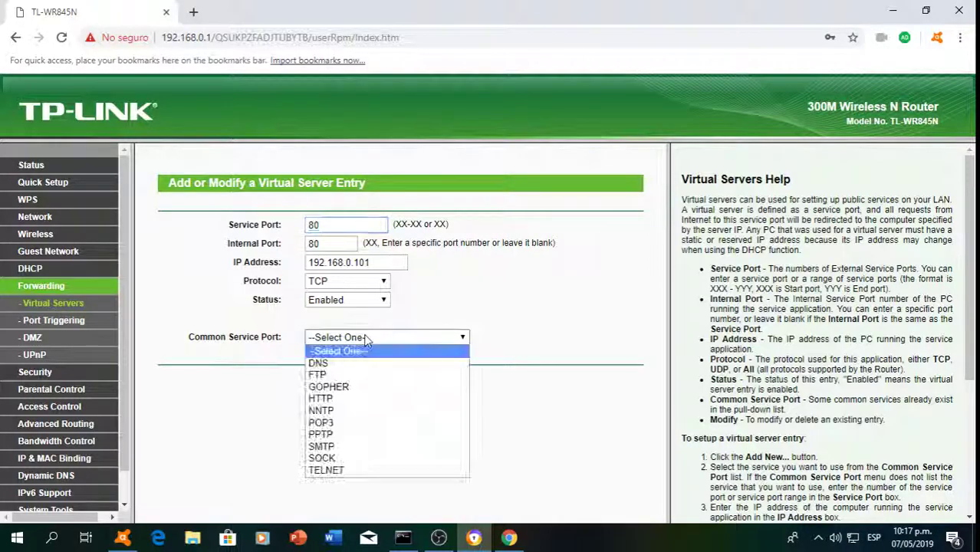
- Choose HTTP as the common service port for the virtual server entry and try to save it
click(344, 399)
click(341, 377)
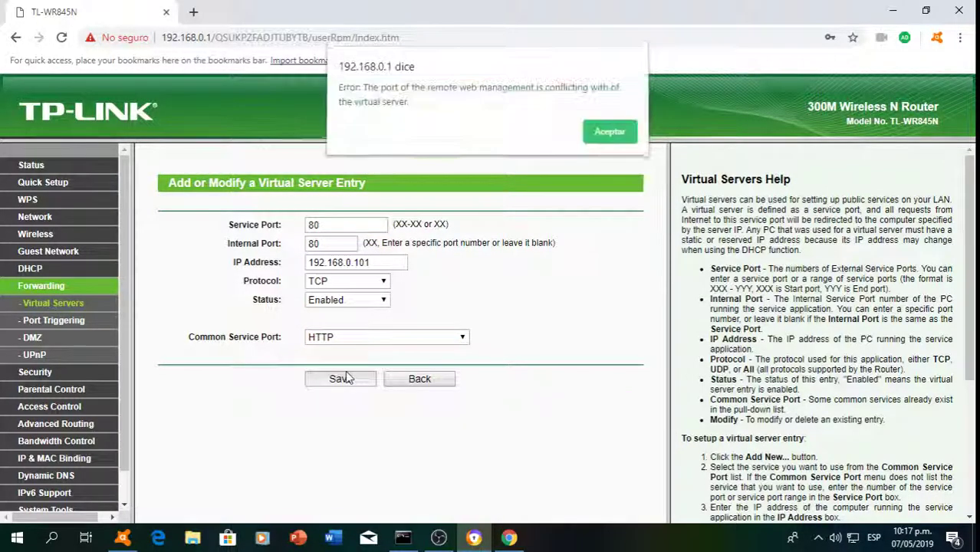
click(610, 122)
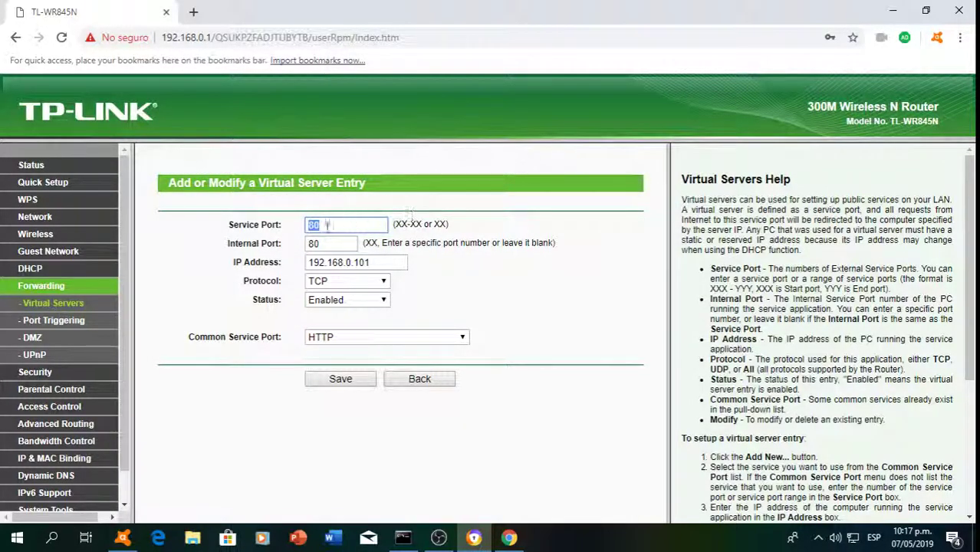
- Clear the internal port, set the protocol to All, and try to save the virtual server entry
key(Tab)
key(BackSpace)
click(347, 280)
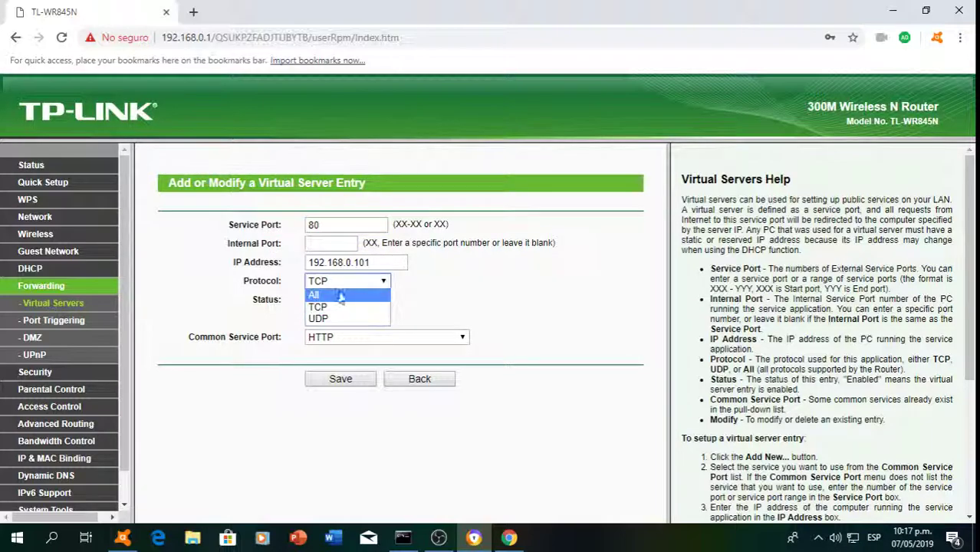
click(330, 293)
click(349, 379)
click(610, 134)
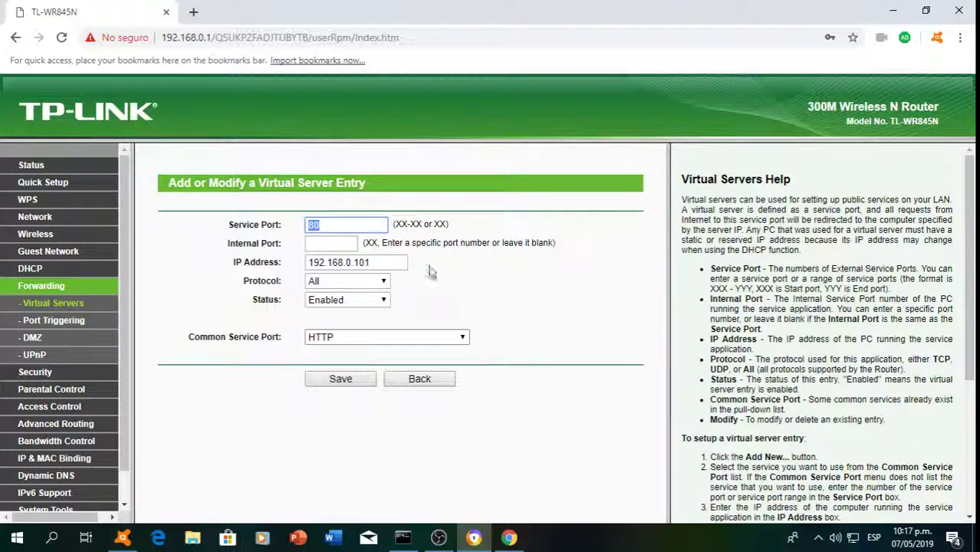
- Check the required port list in the YouTube video, then close the video and Command Prompt windows
click(405, 538)
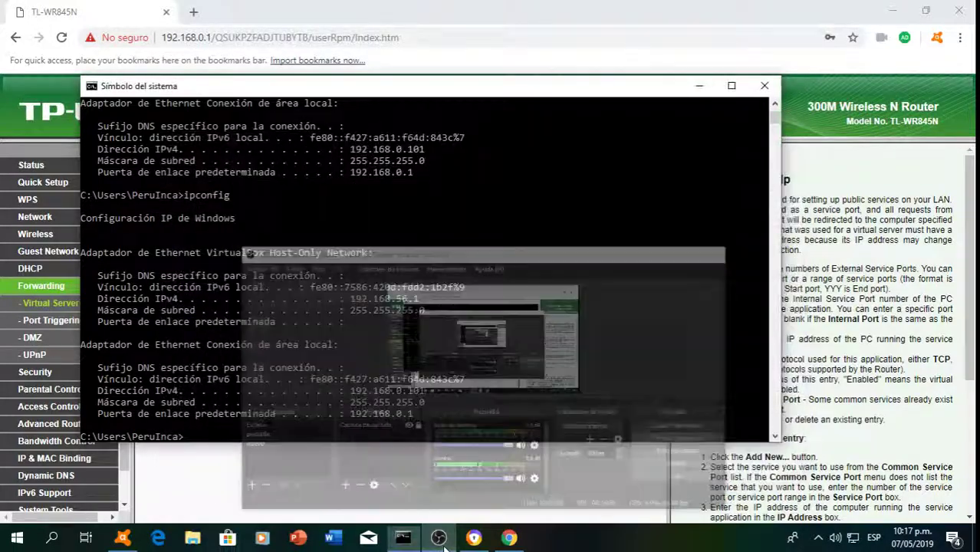
click(510, 539)
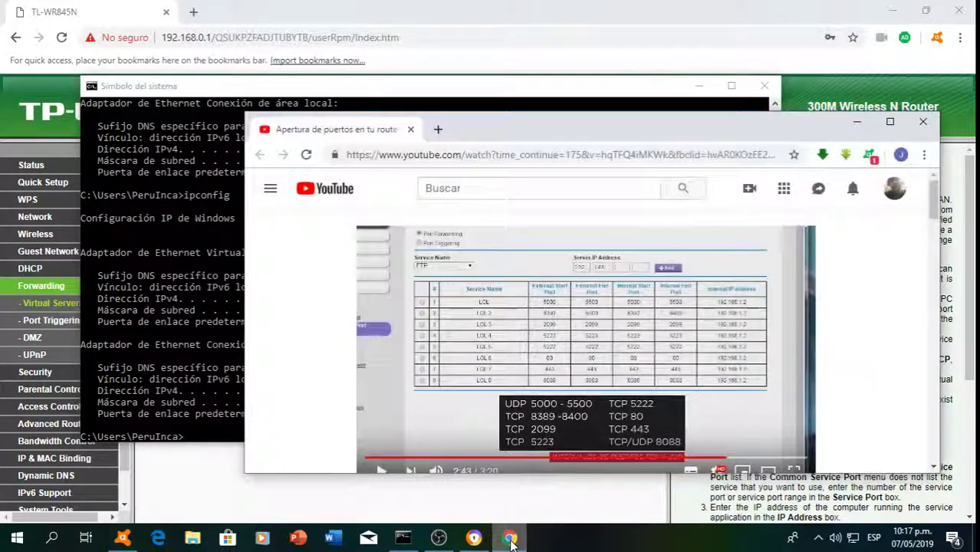
click(890, 124)
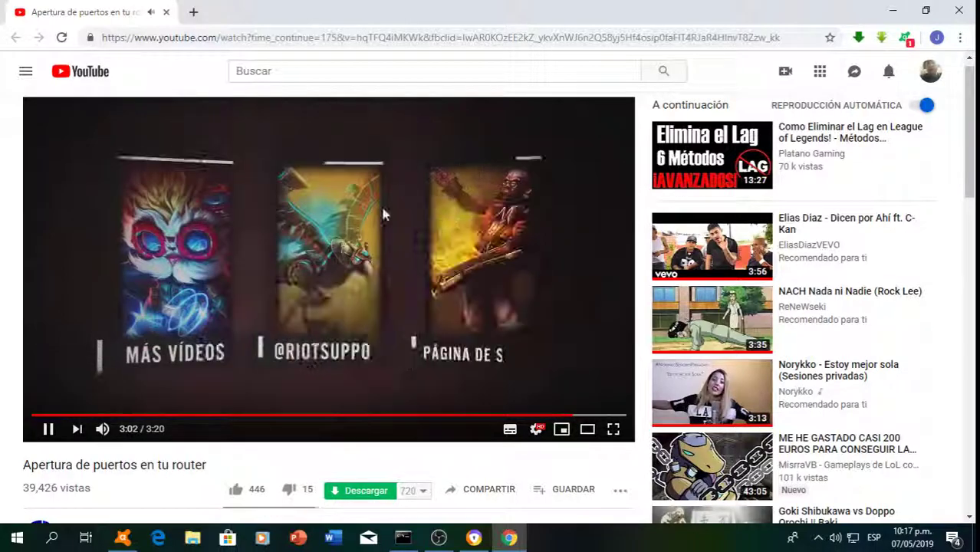
click(383, 220)
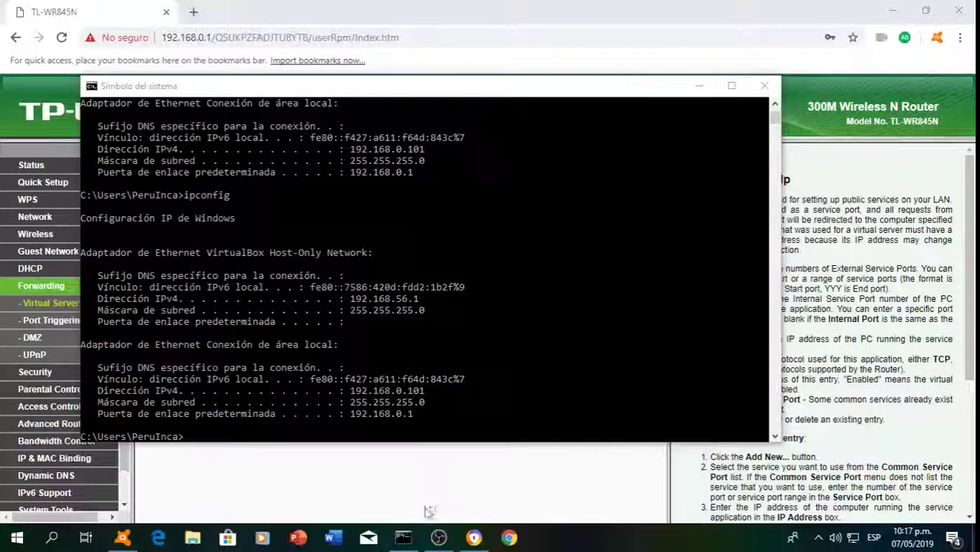
click(762, 89)
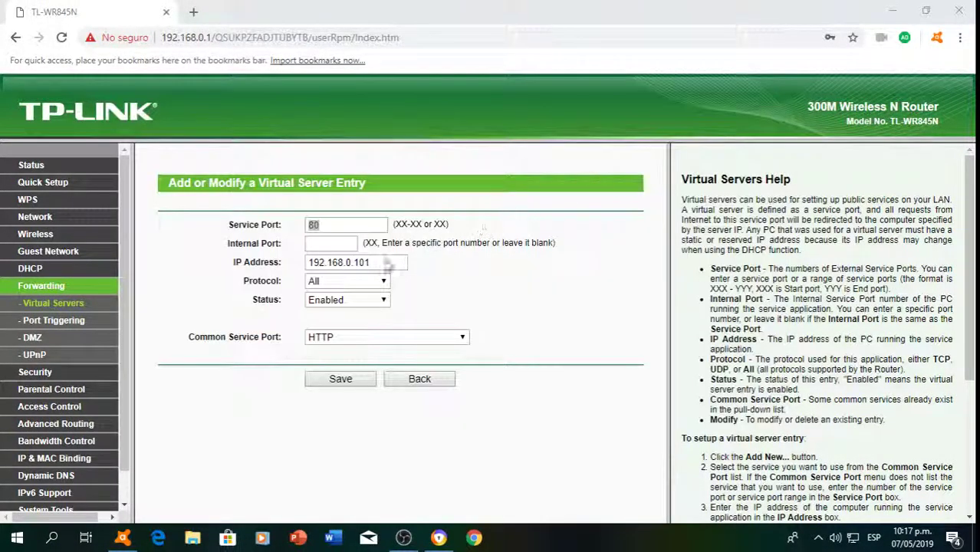
- Try once more to save the port 80 virtual server entry with protocol All
scroll(122, 330, down, 1)
click(339, 379)
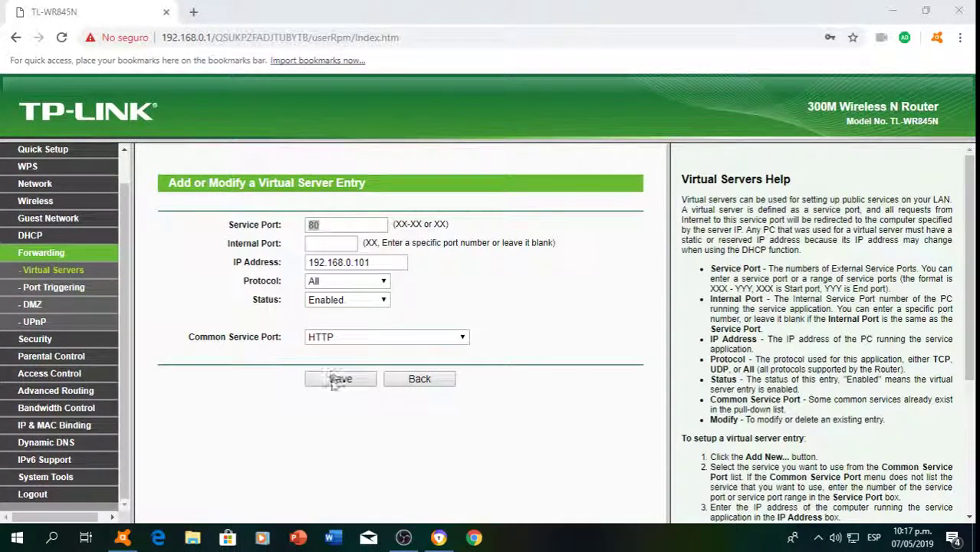
click(609, 132)
- Leave the unsaved entry, review the router's Virtual Servers list, and close the browser
click(84, 286)
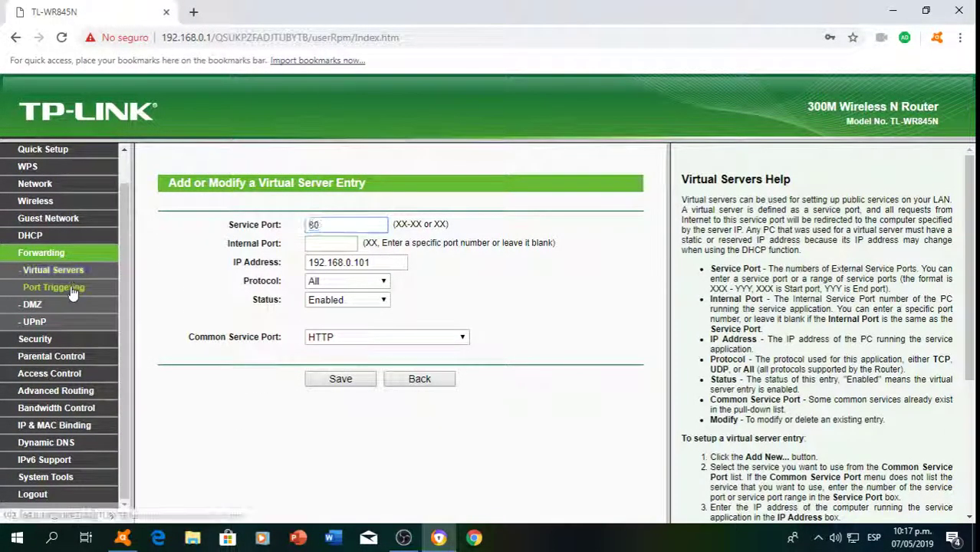
click(92, 273)
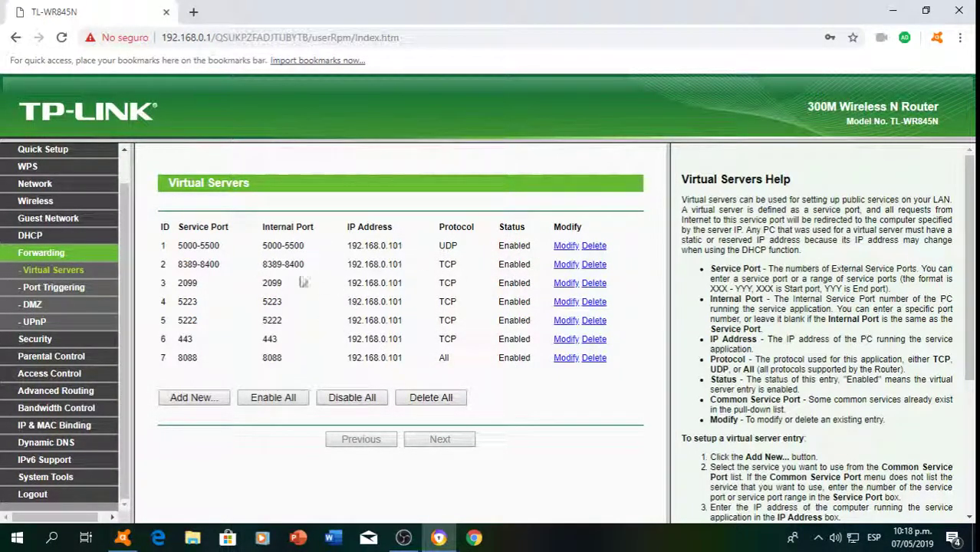
click(958, 11)
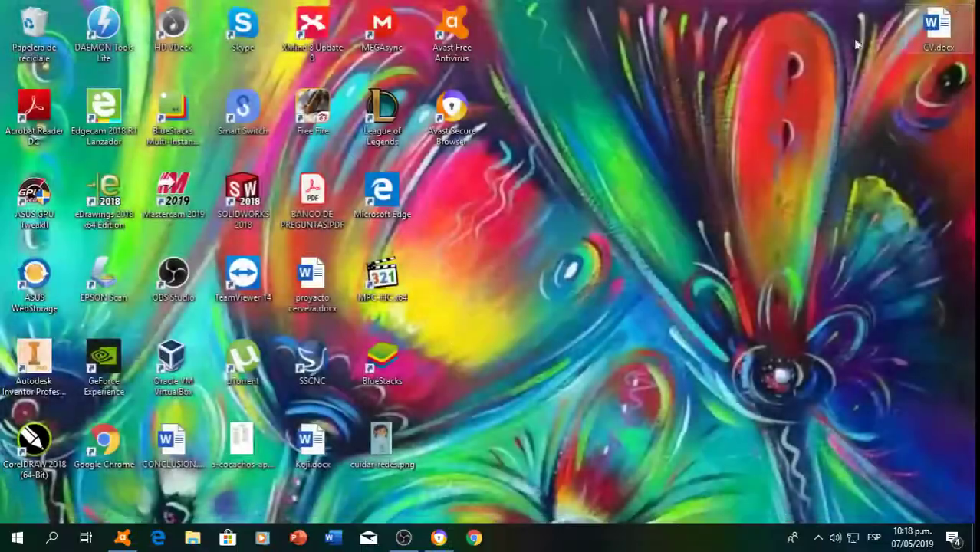
right_click(527, 155)
click(565, 197)
right_click(576, 178)
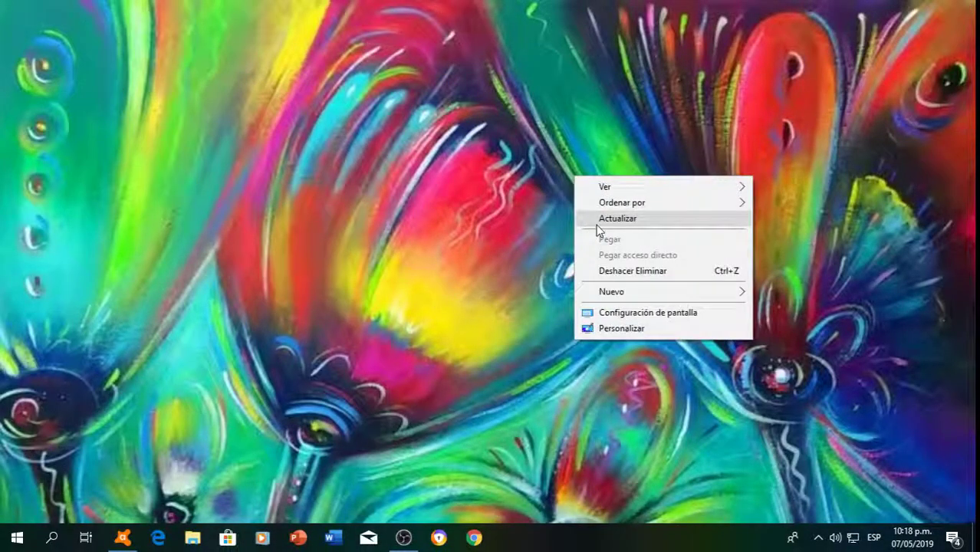
click(613, 220)
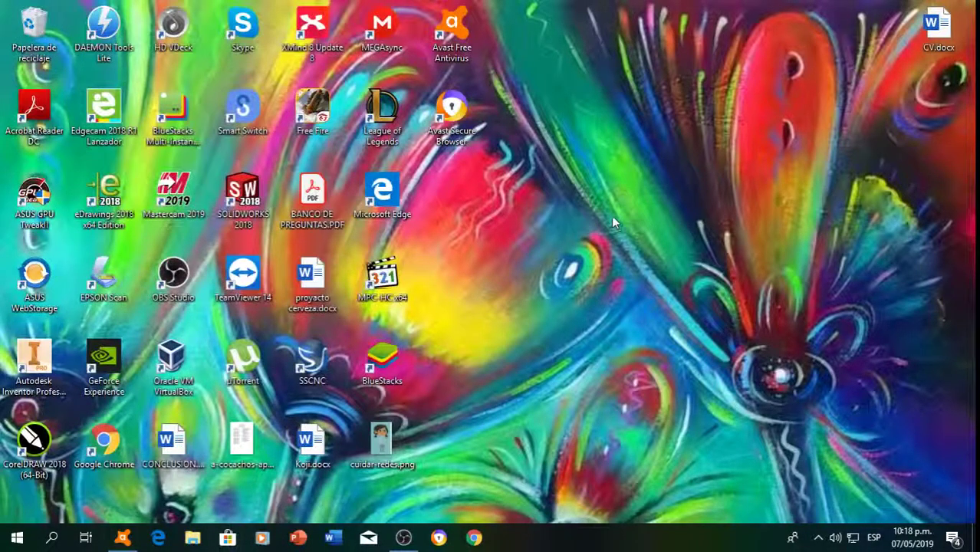
key(F5)
- Check the progress of the Avast targeted scan and hide its window again
click(121, 538)
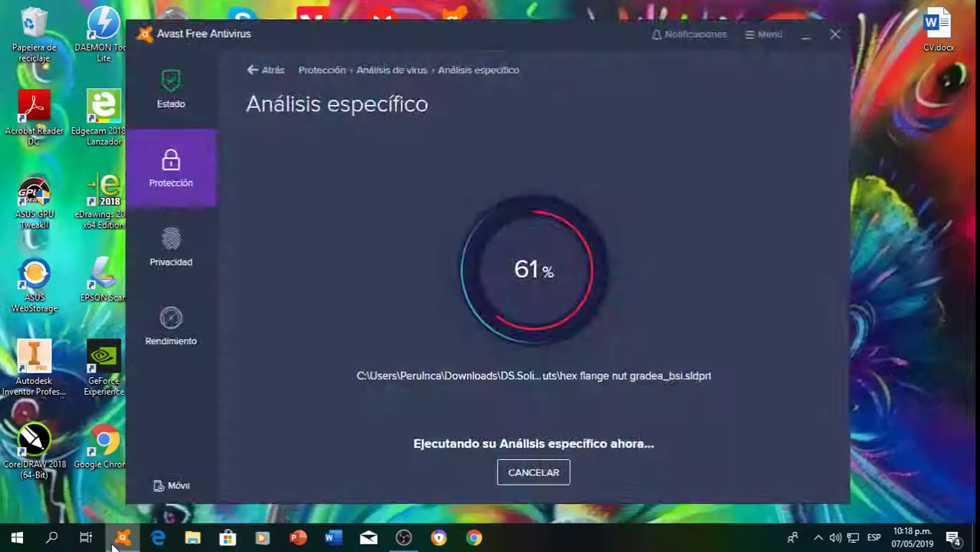
click(121, 538)
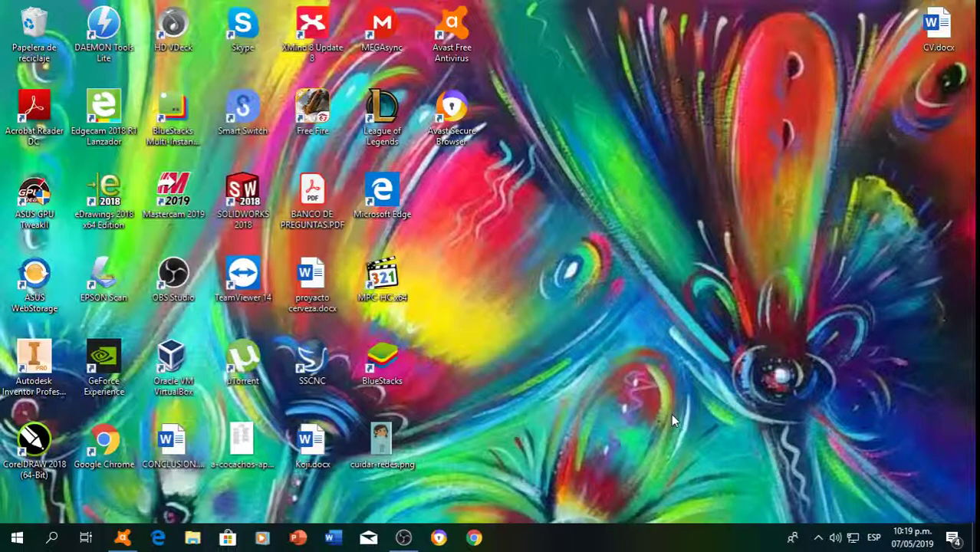
- Open the Windows network and Internet settings and view the active connection's properties
click(861, 536)
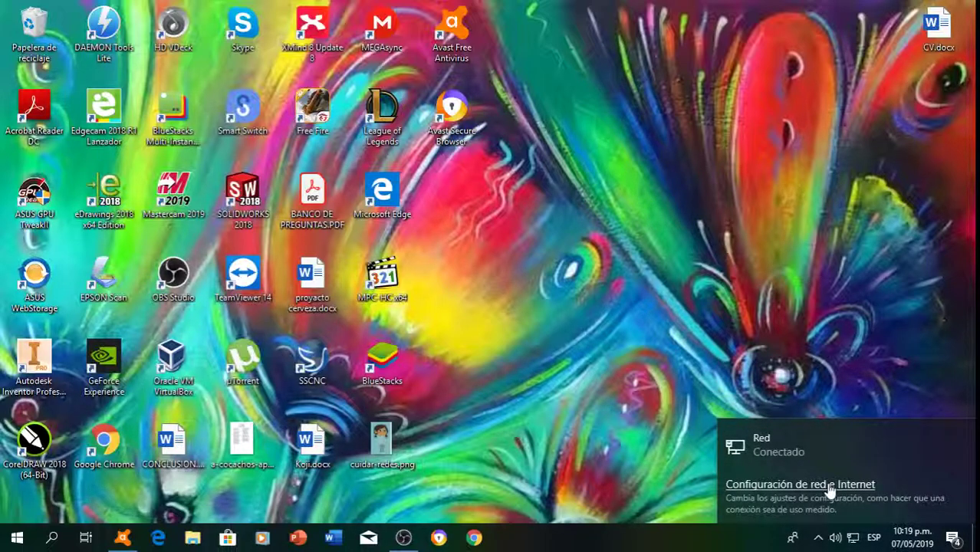
click(830, 488)
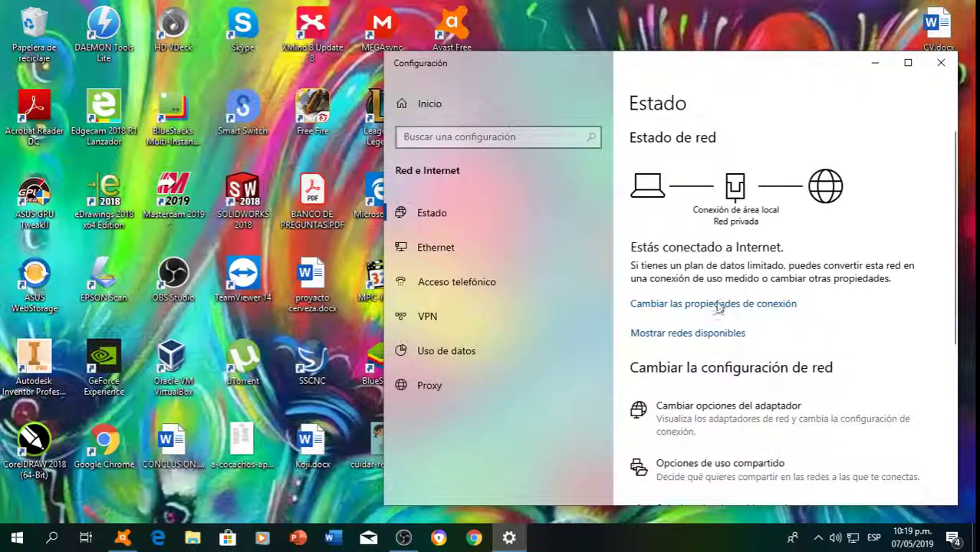
click(724, 302)
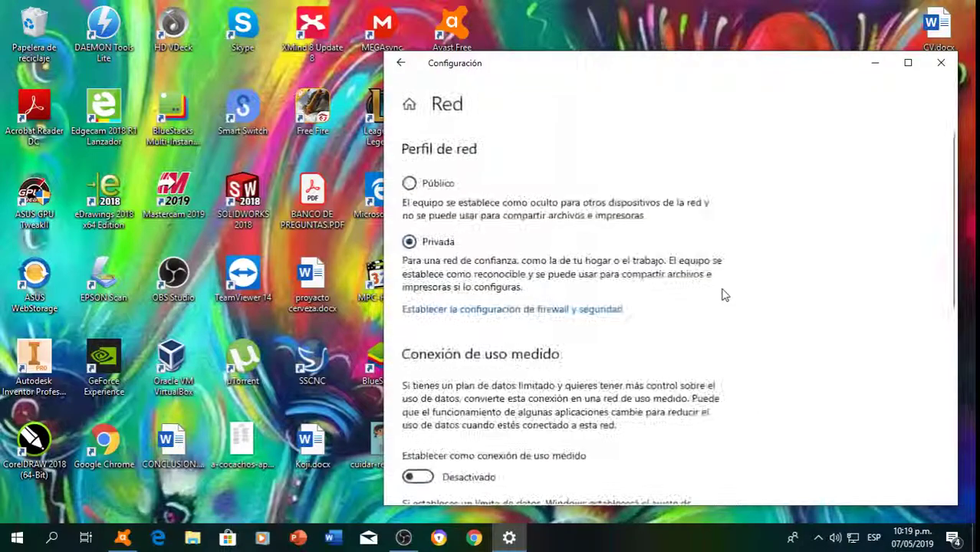
key(alt+Left)
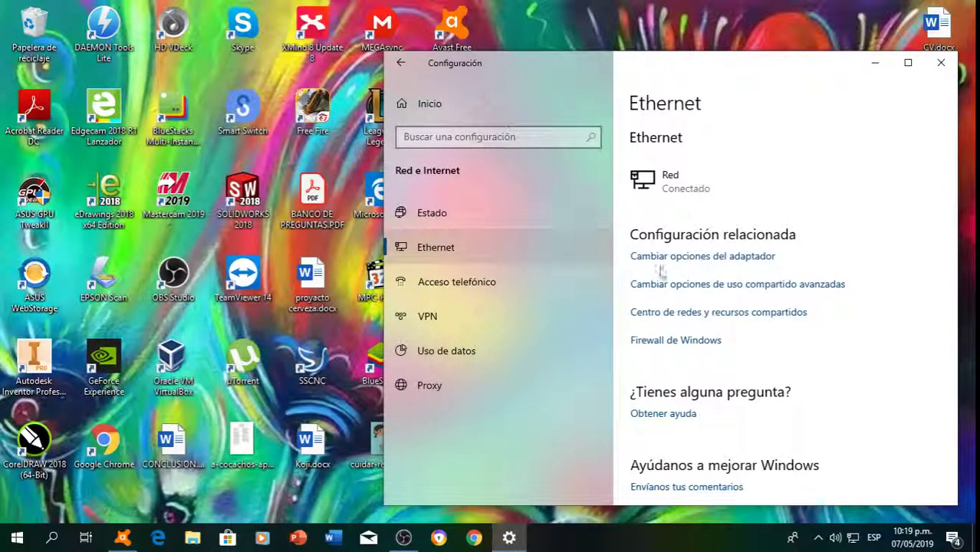
- View the network adapters through the Ethernet adapter options and close the Network Connections window
click(695, 261)
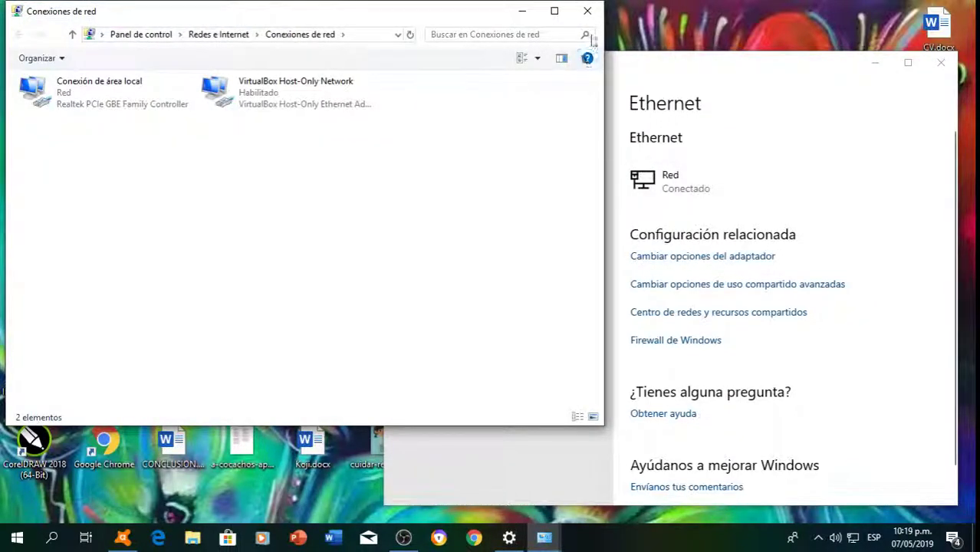
click(590, 17)
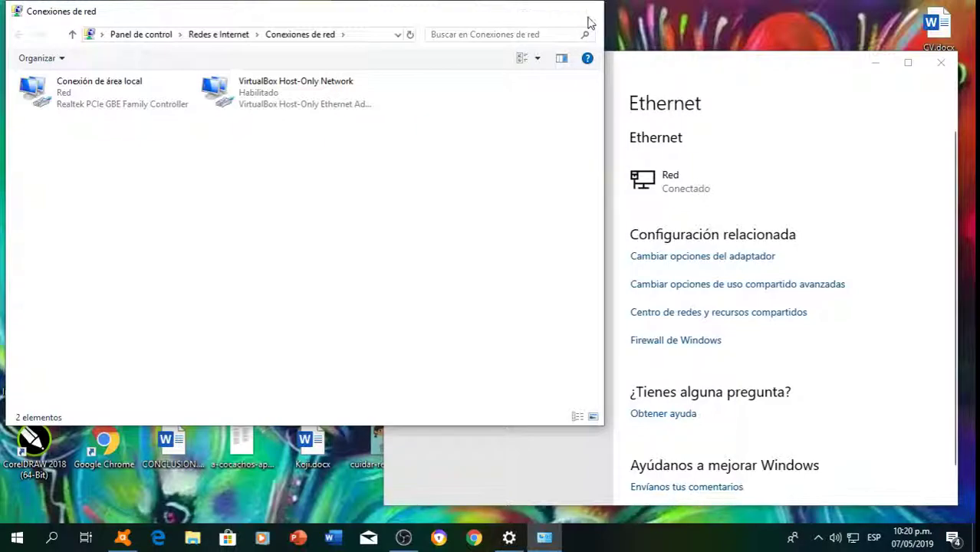
click(587, 11)
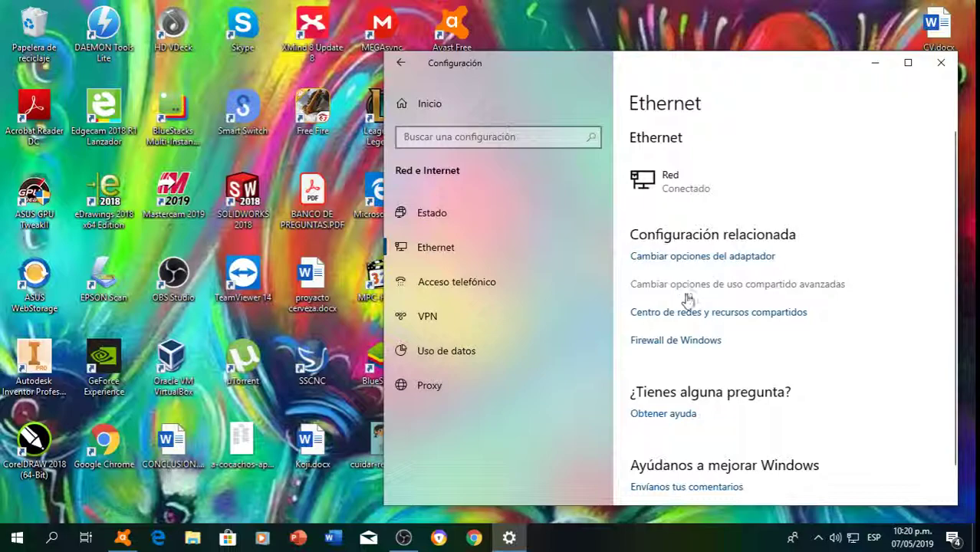
- Look through the network status page and check its adapter options
scroll(687, 300, down, 1)
click(536, 224)
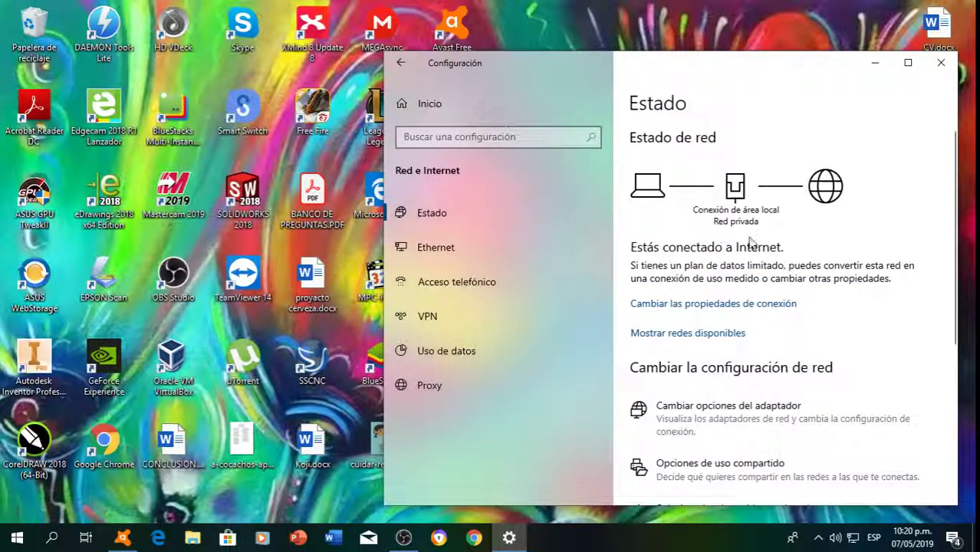
scroll(750, 246, down, 1)
scroll(721, 272, down, 1)
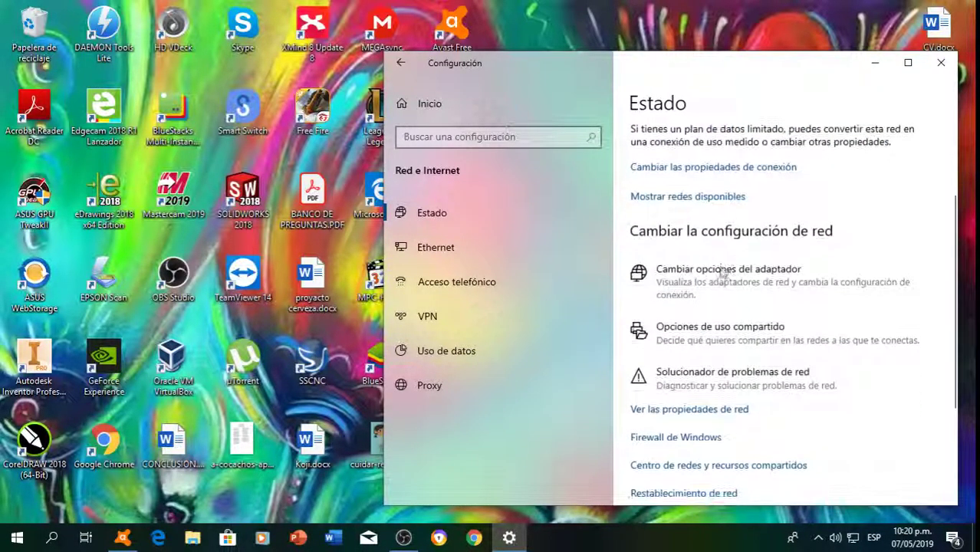
click(719, 283)
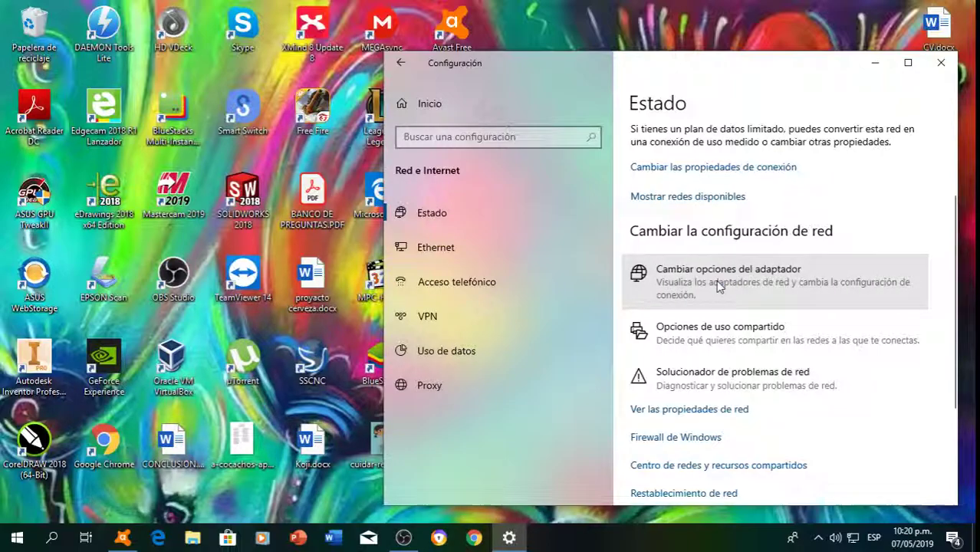
click(953, 27)
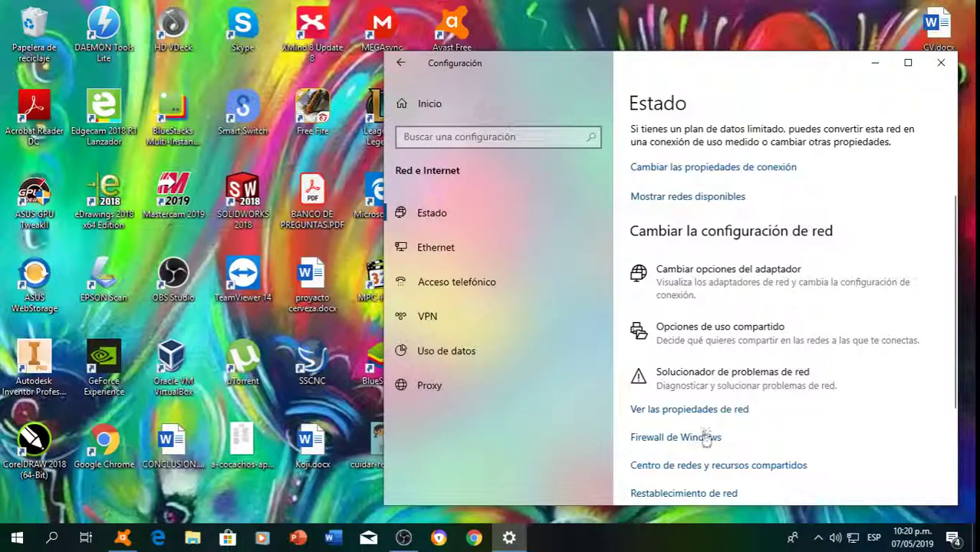
- Go to the Ethernet settings and check the advanced sharing options
click(498, 283)
click(466, 247)
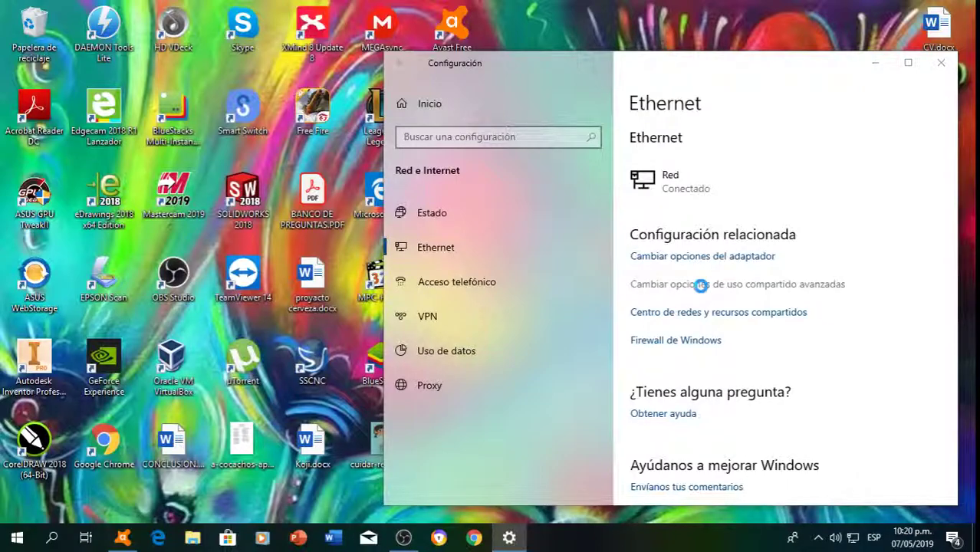
click(702, 284)
click(952, 29)
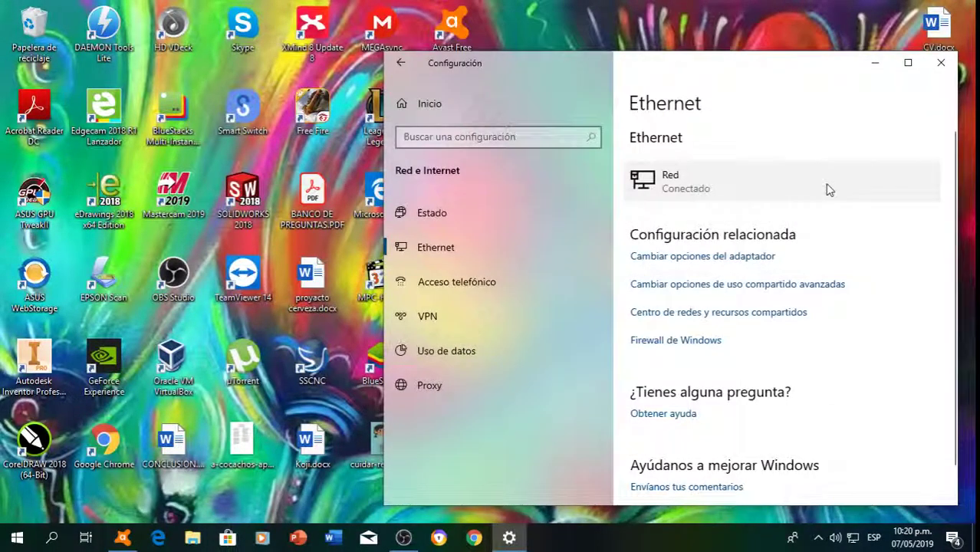
- Examine the active connection's network profile, IPv4 address and DNS servers in its properties, then close the settings
click(438, 208)
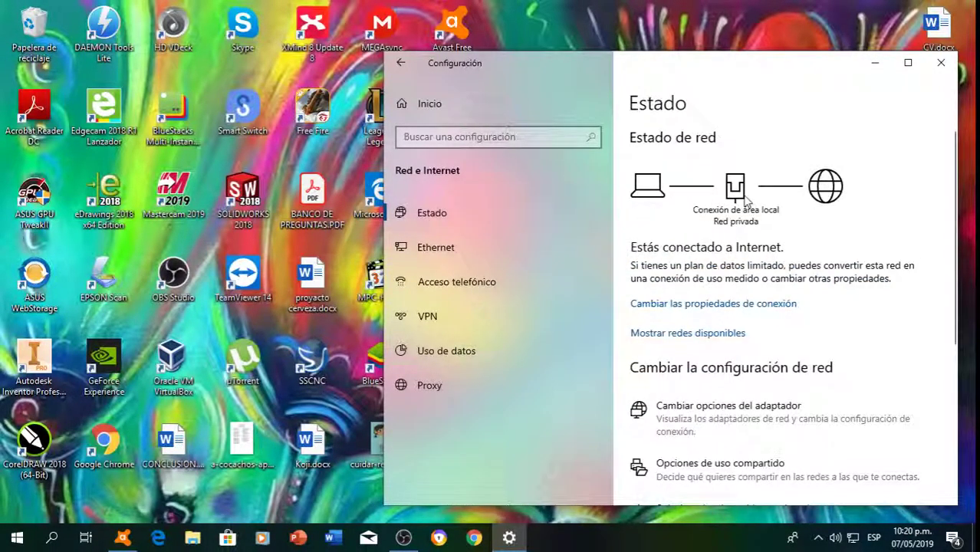
click(690, 305)
scroll(672, 252, down, 10)
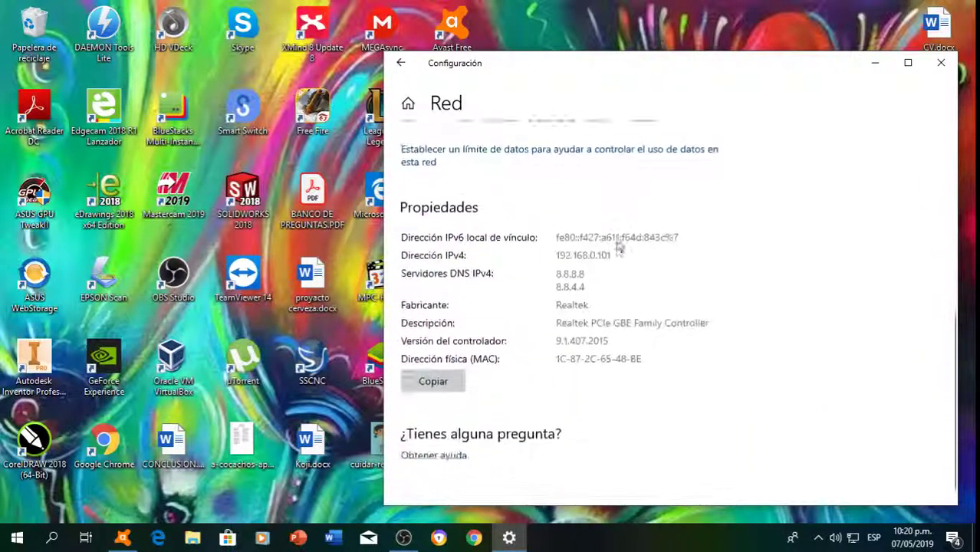
scroll(560, 264, up, 5)
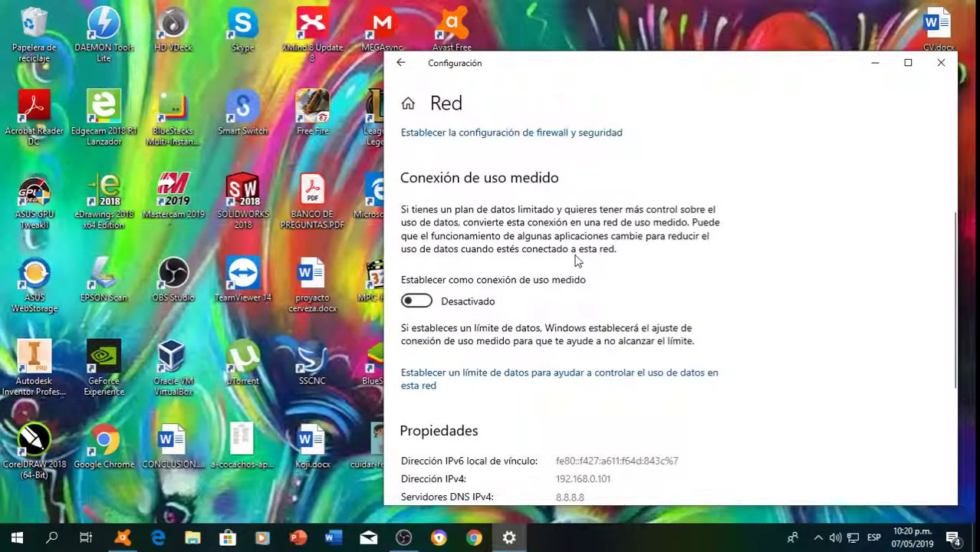
scroll(577, 261, down, 2)
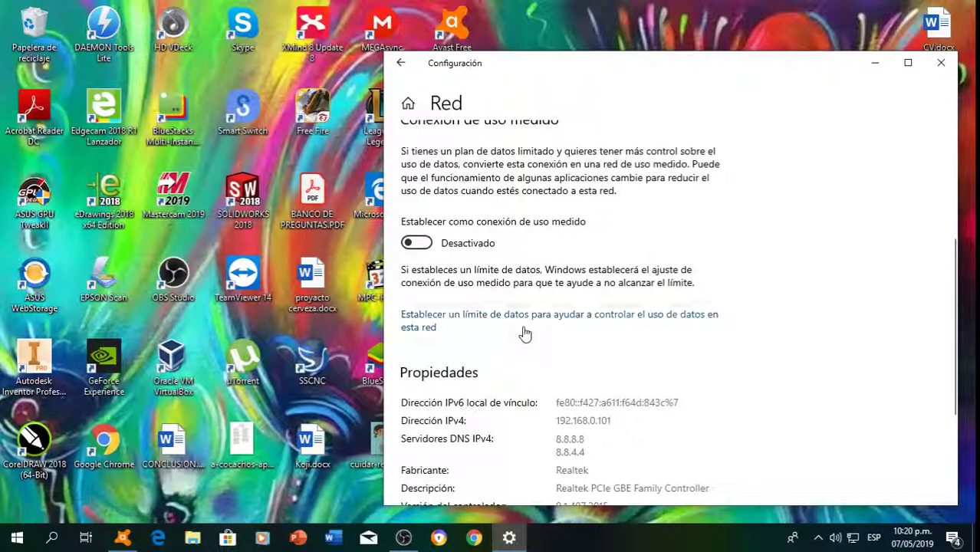
scroll(525, 332, down, 1)
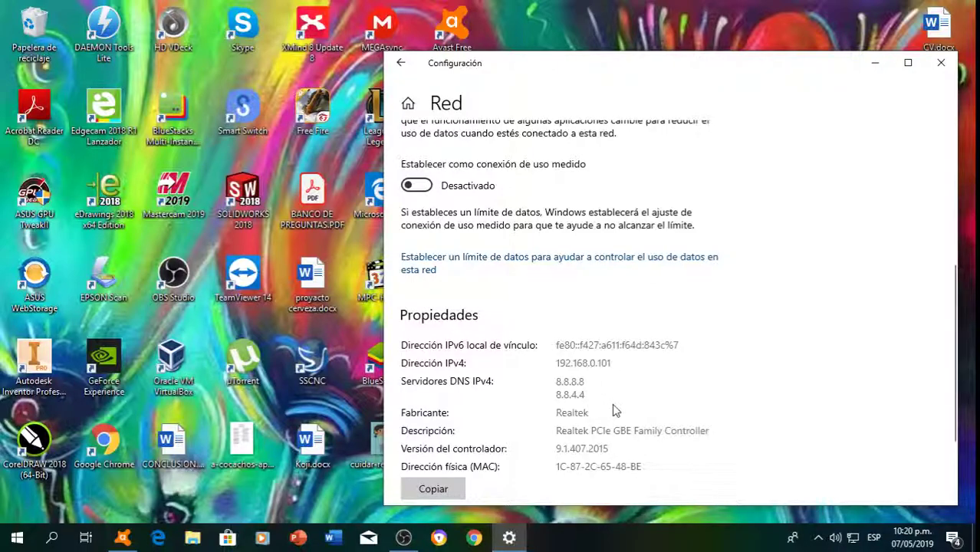
scroll(616, 408, up, 5)
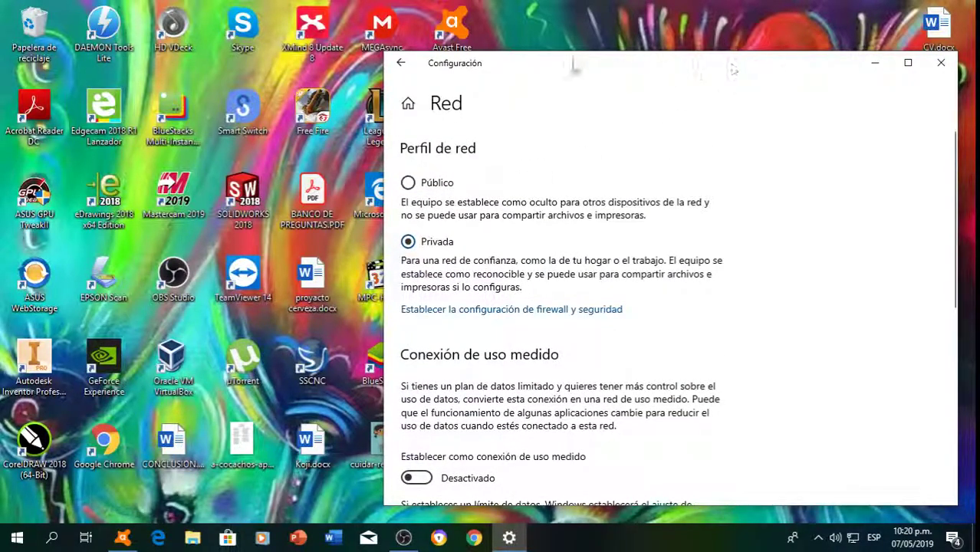
click(941, 62)
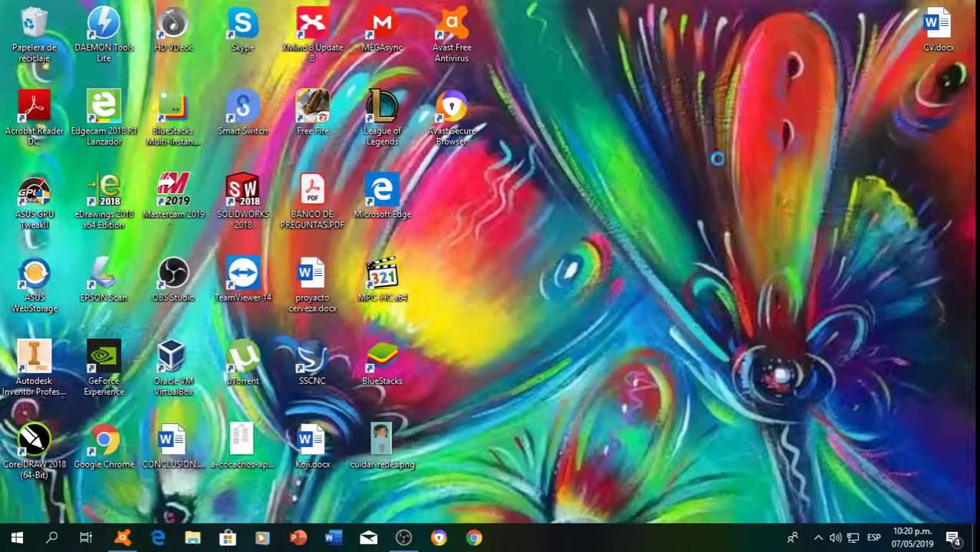
right_click(697, 126)
click(725, 171)
right_click(676, 168)
click(703, 209)
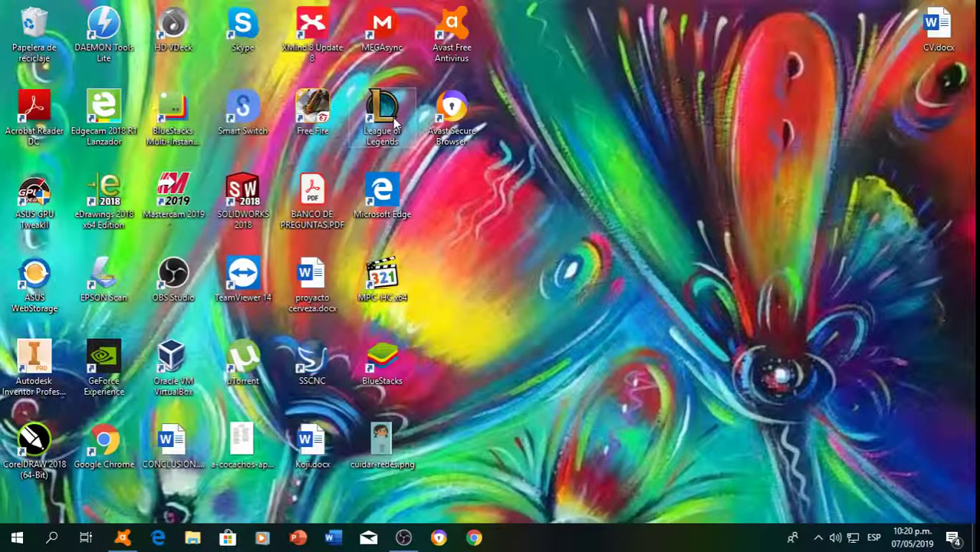
- Launch League of Legends from the desktop
double_click(394, 122)
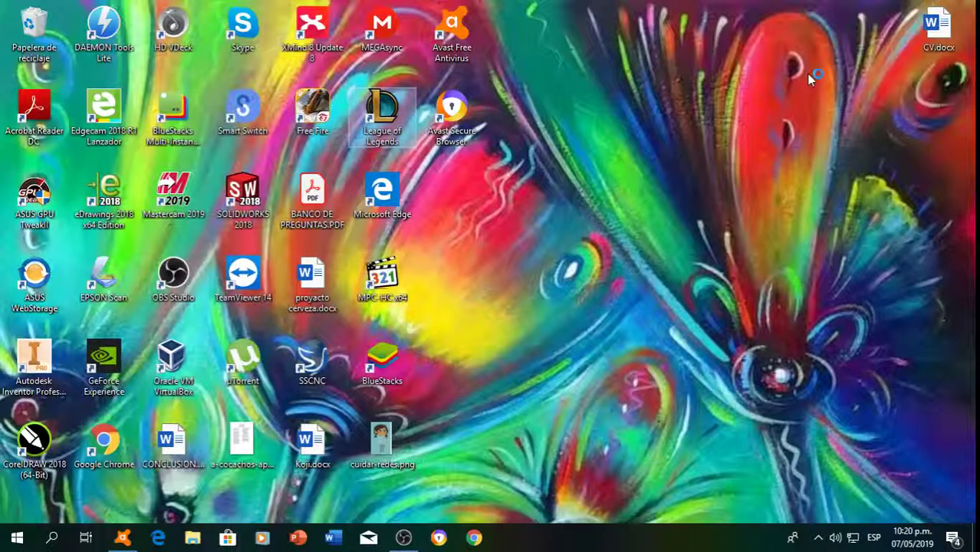